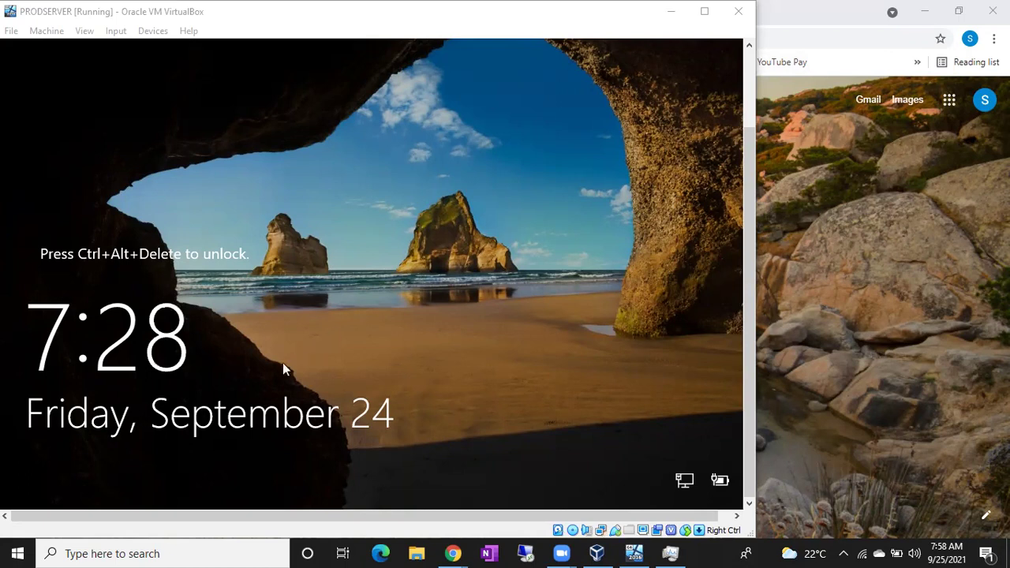
click(27, 547)
click(26, 548)
click(27, 550)
text(remo)
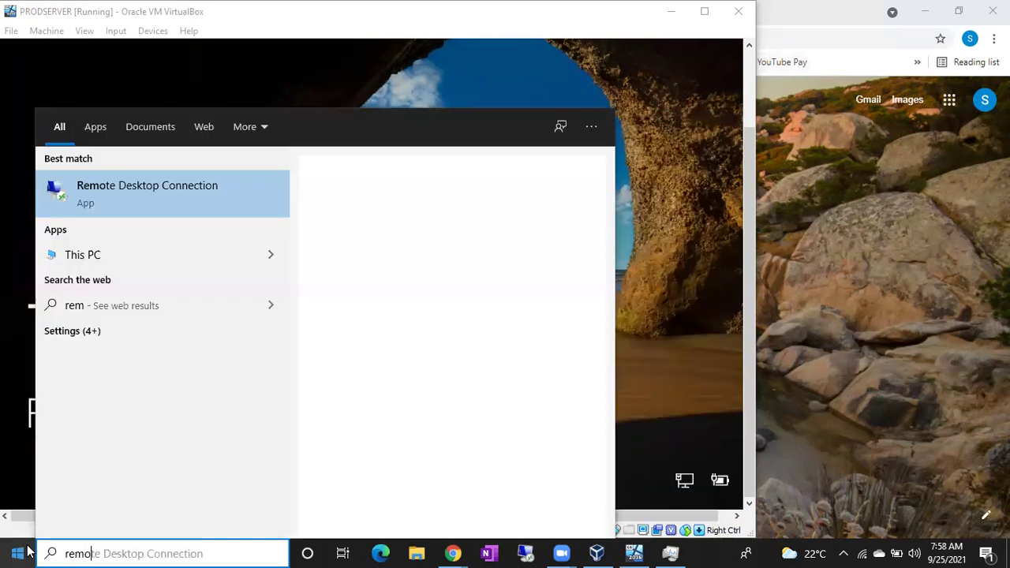
click(142, 199)
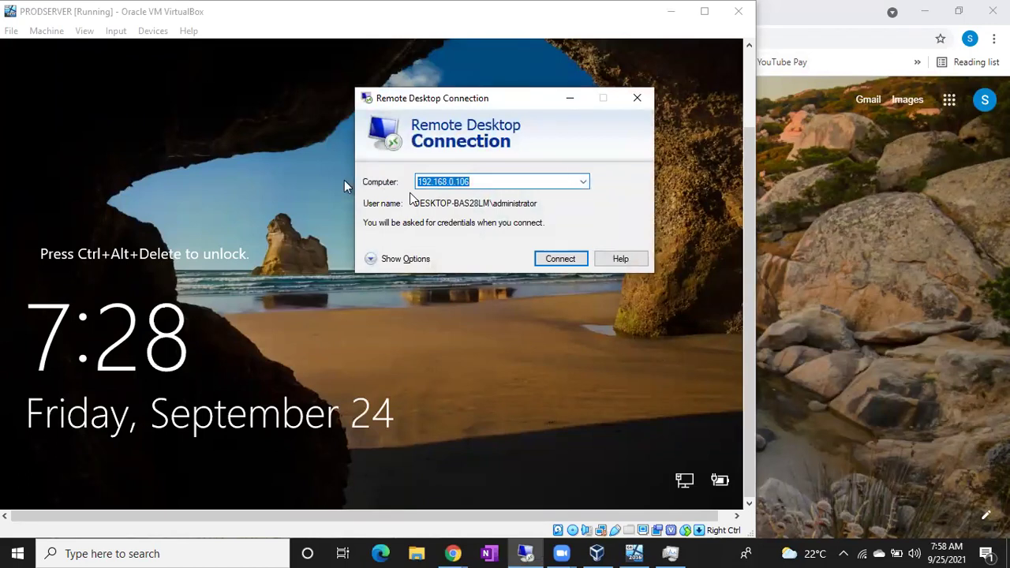
click(636, 98)
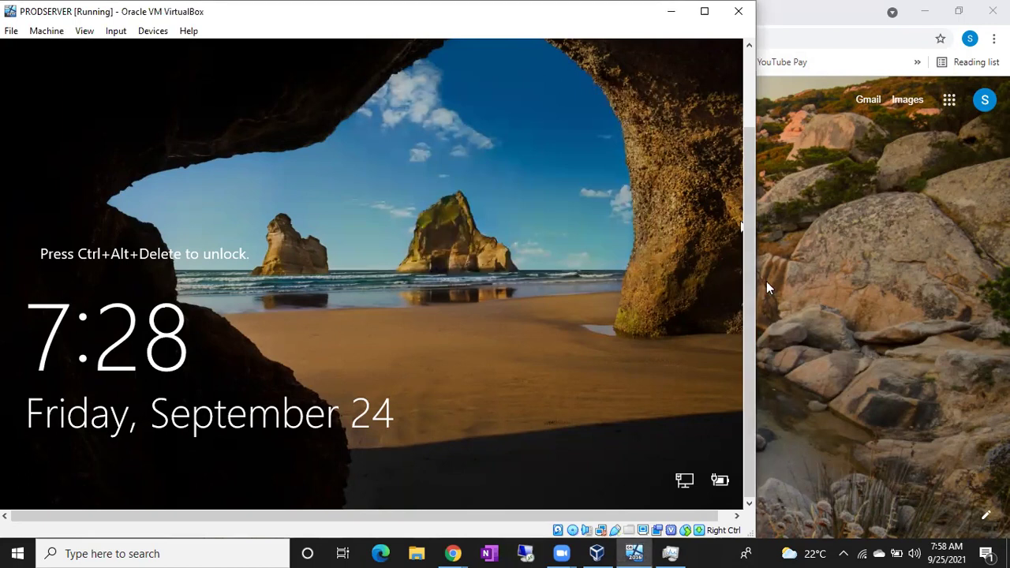
click(700, 553)
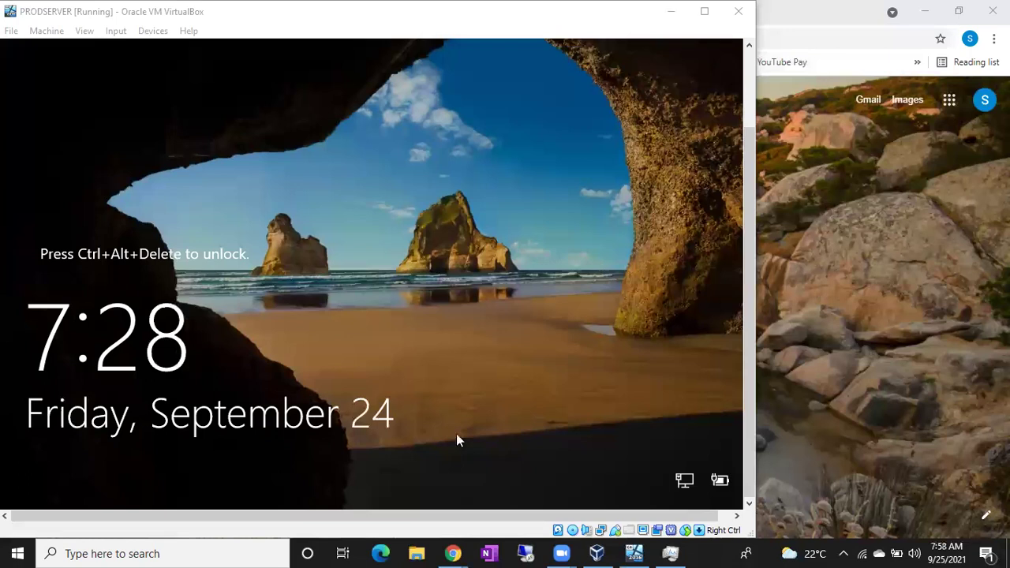
Launch Remote Desktop Connection with the mstsc command and start a connection to 192.168.0.106.
key(super+r)
text(mstsc)
key(Return)
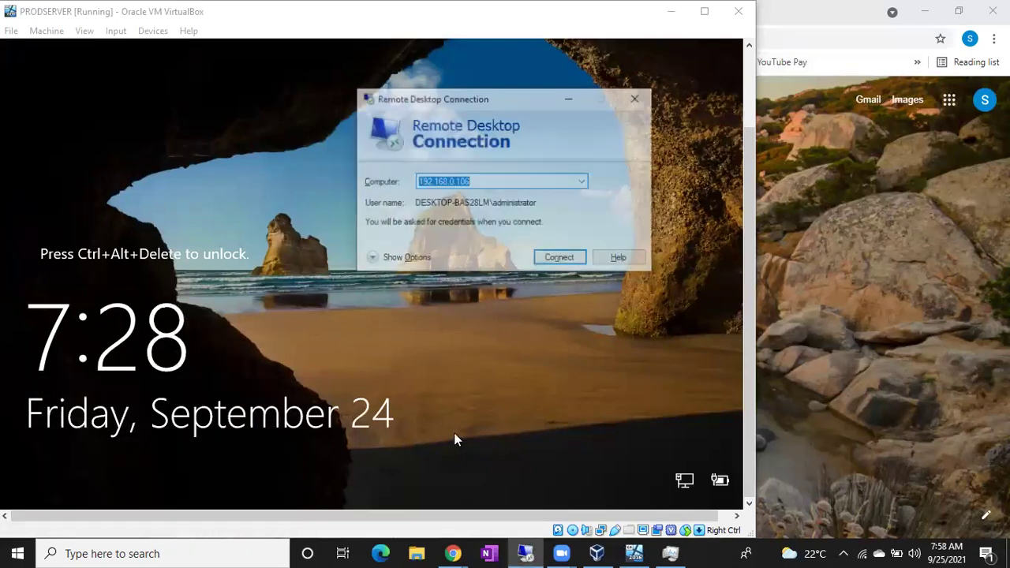
click(564, 260)
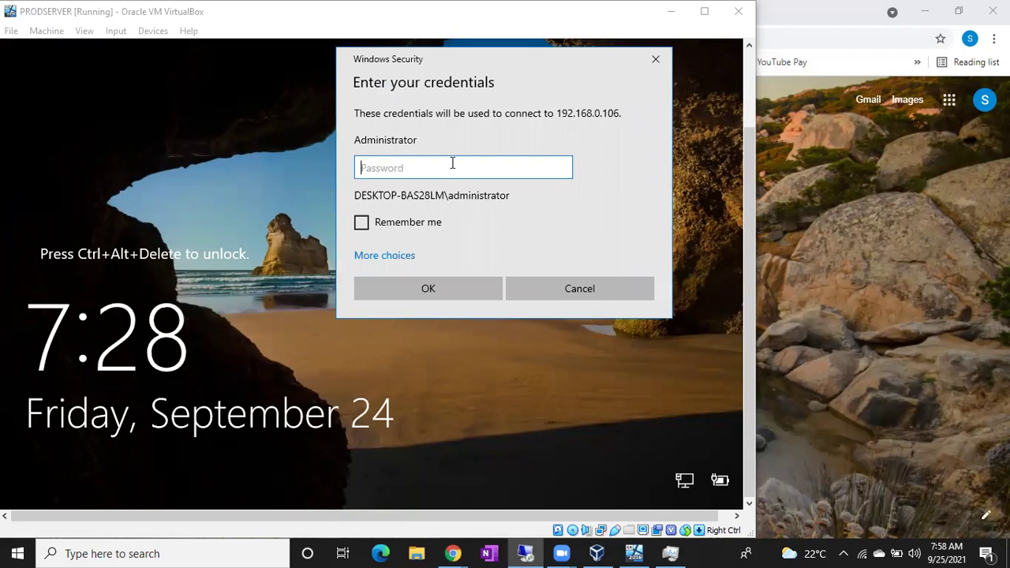
click(568, 284)
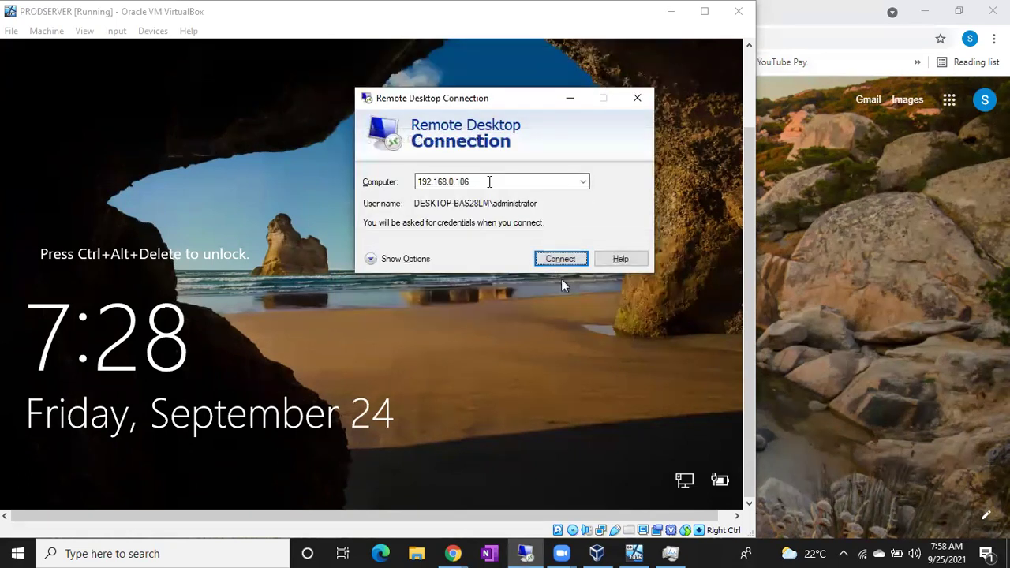
double_click(489, 181)
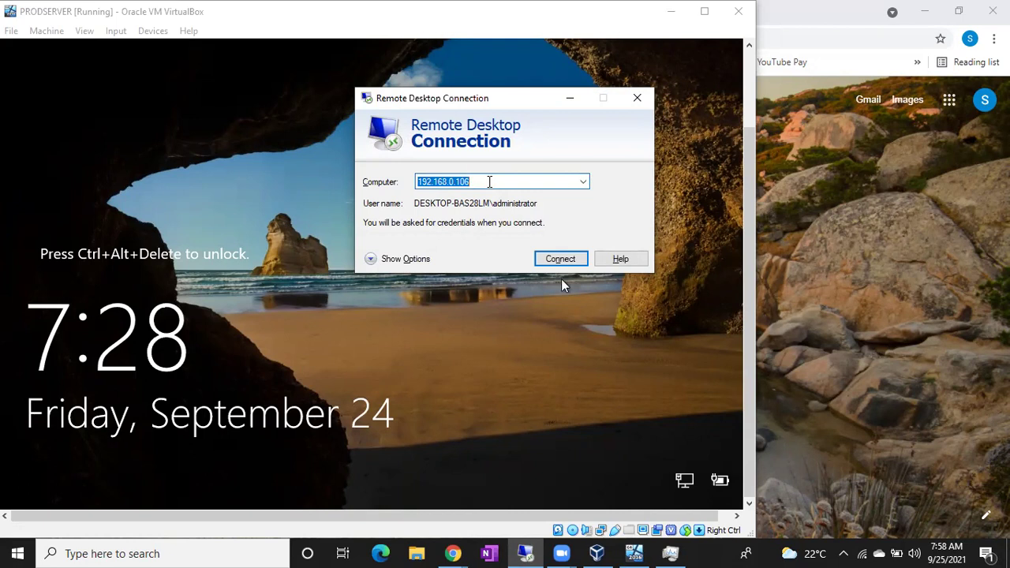
click(558, 258)
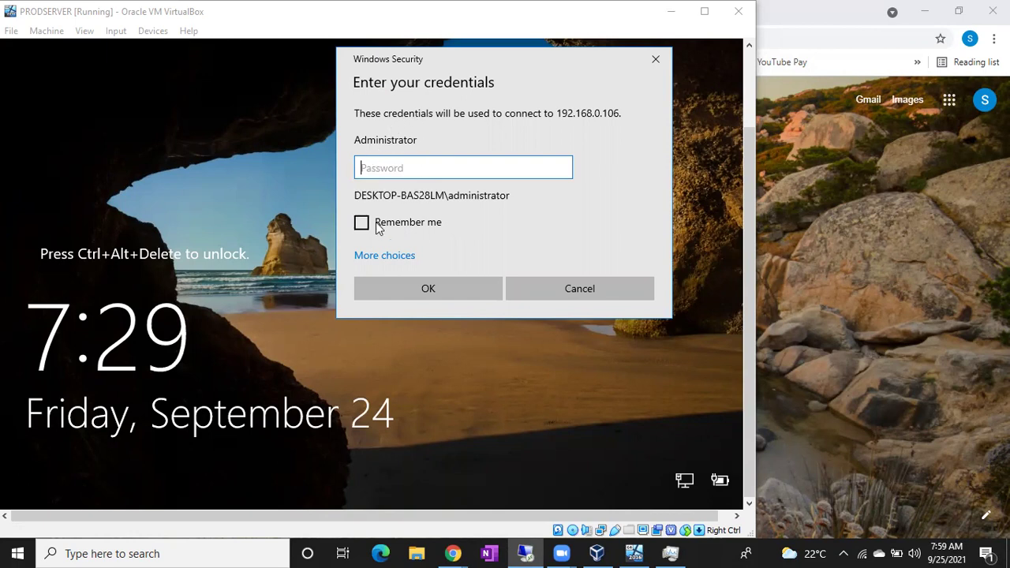
Sign in to the remote server with a different account, administrator, enter the account password, and accept connecting despite the certificate errors.
click(388, 255)
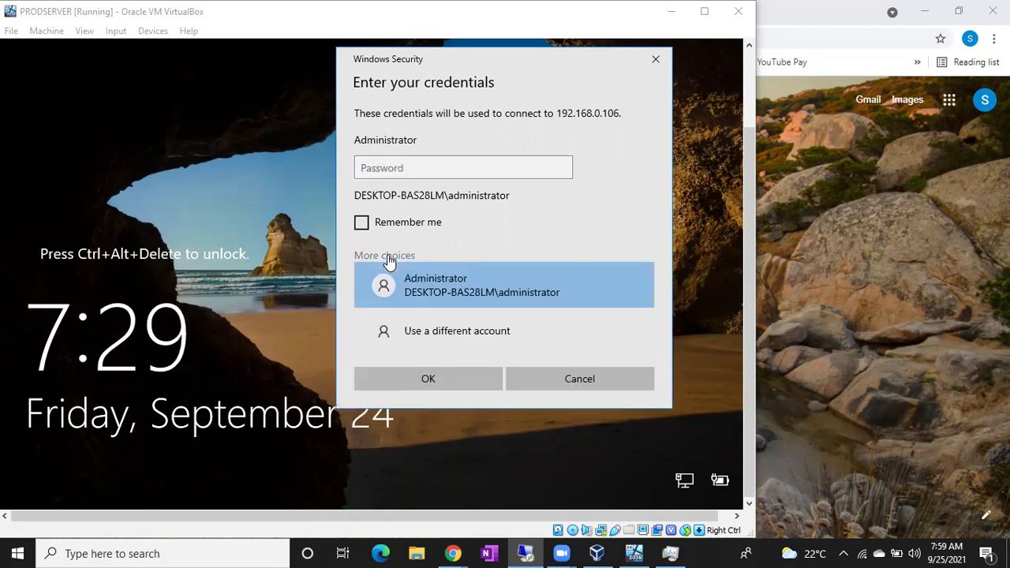
click(421, 331)
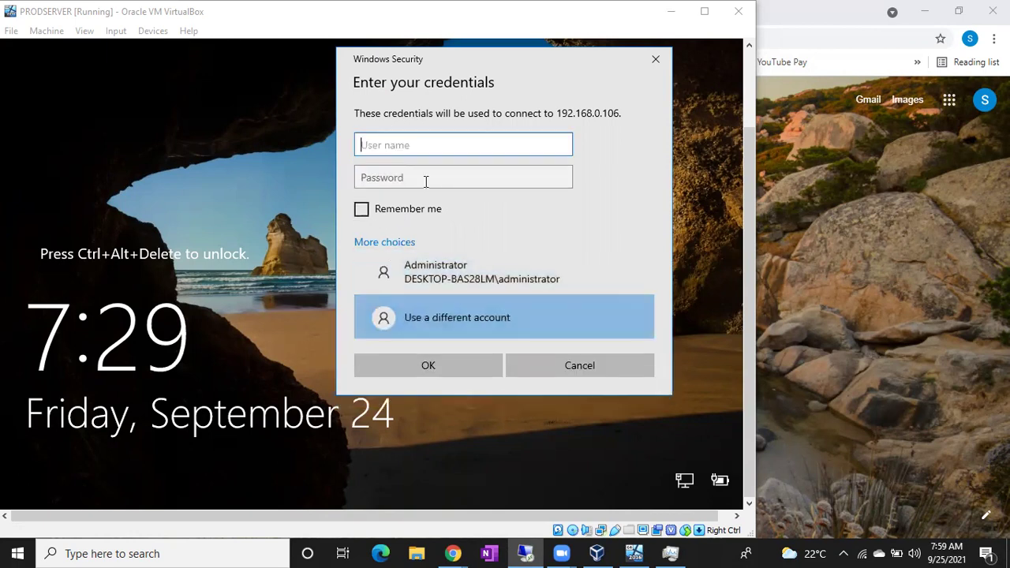
text(administrator)
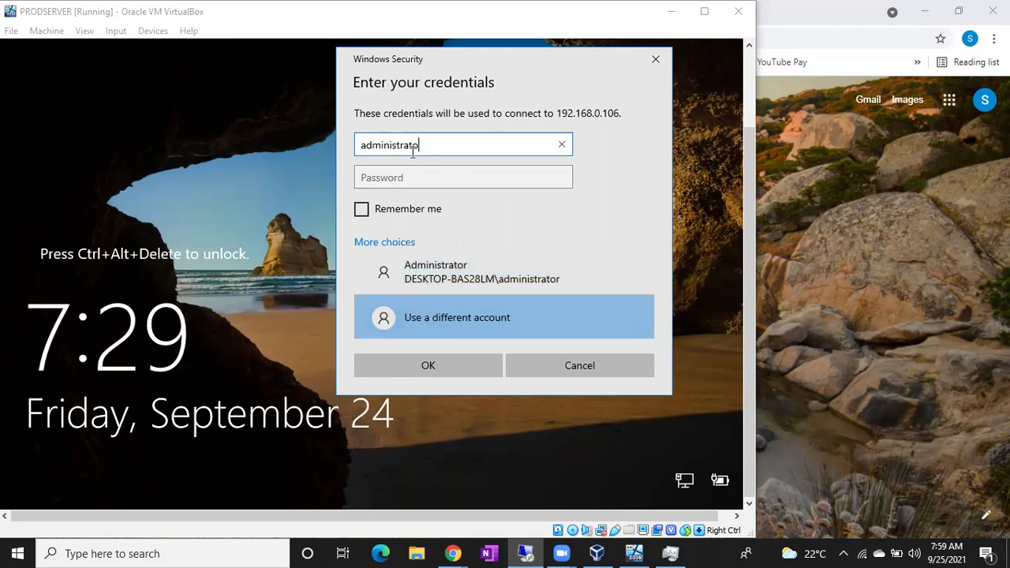
key(Tab)
text(************)
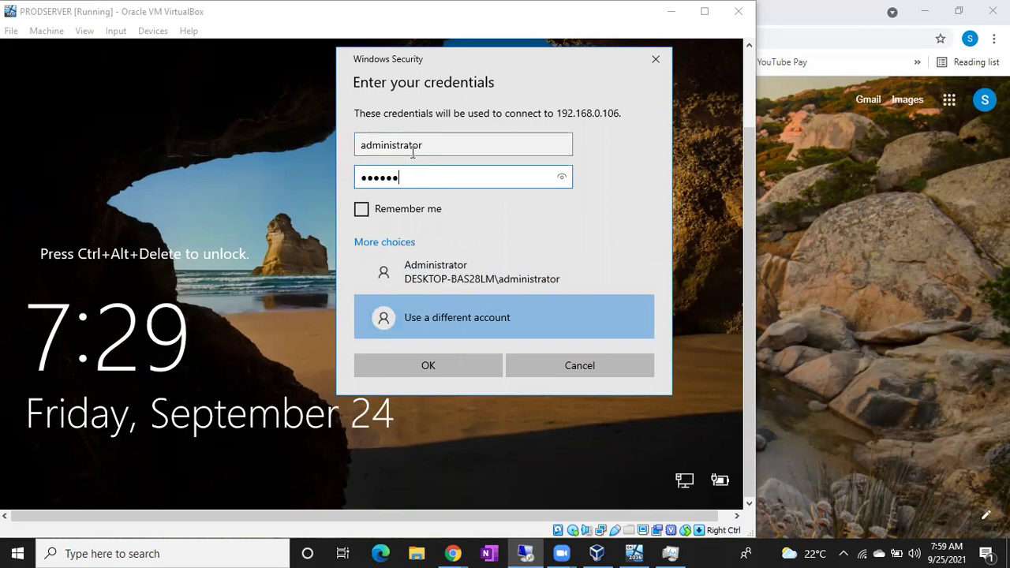
text(*)
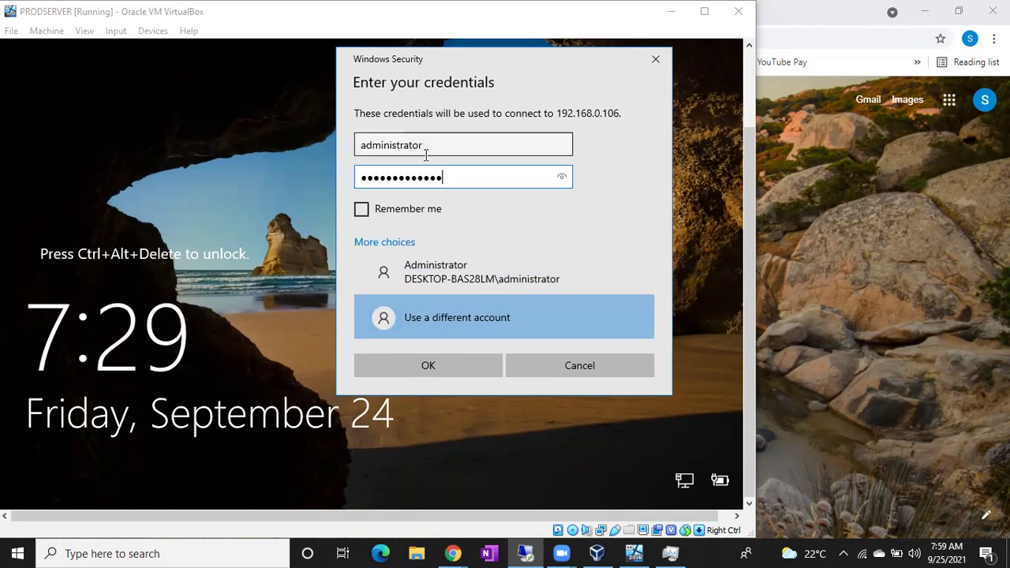
click(441, 370)
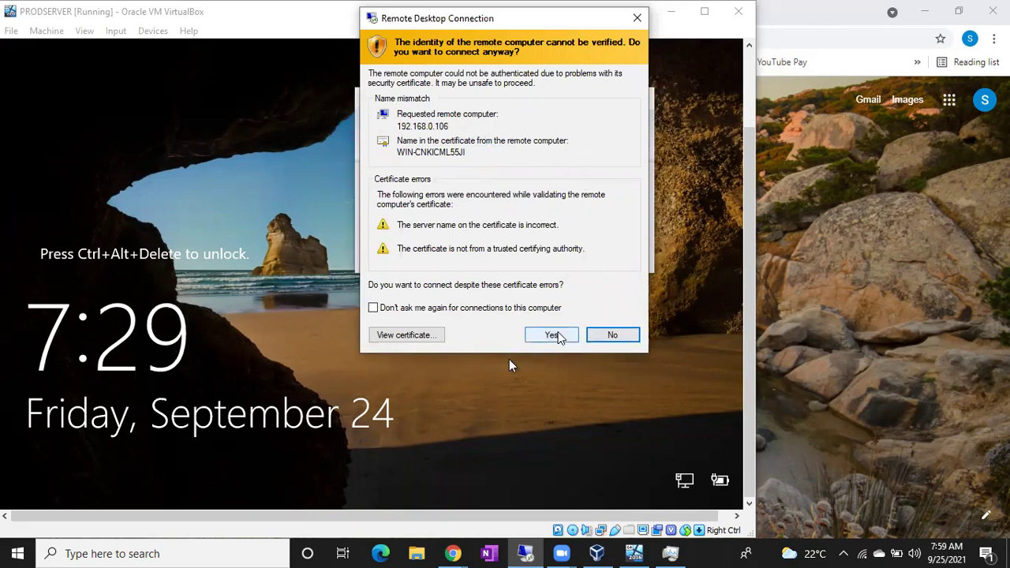
click(554, 332)
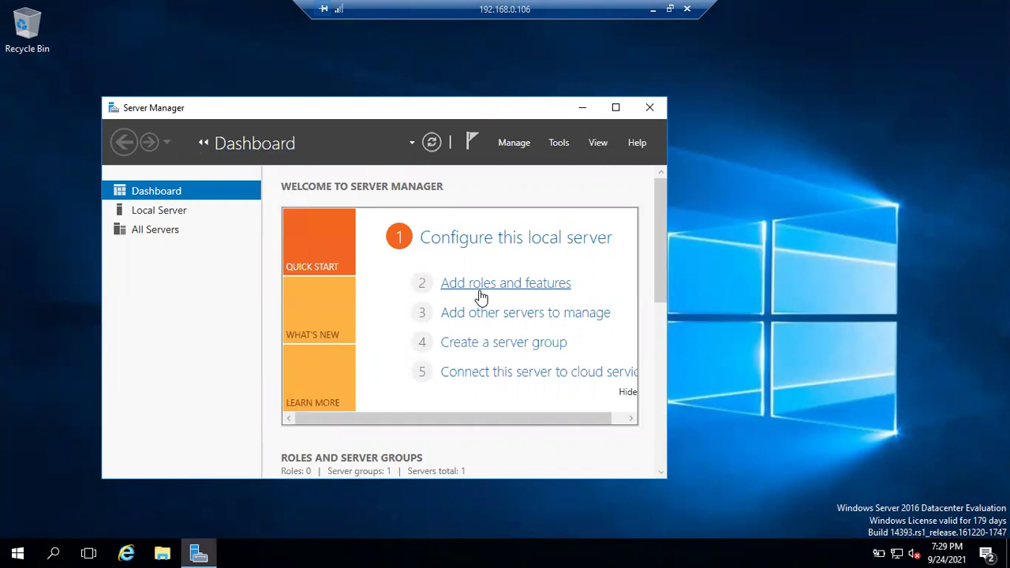
Minimize Server Manager on the remote desktop and move the remote connection bar aside.
click(583, 109)
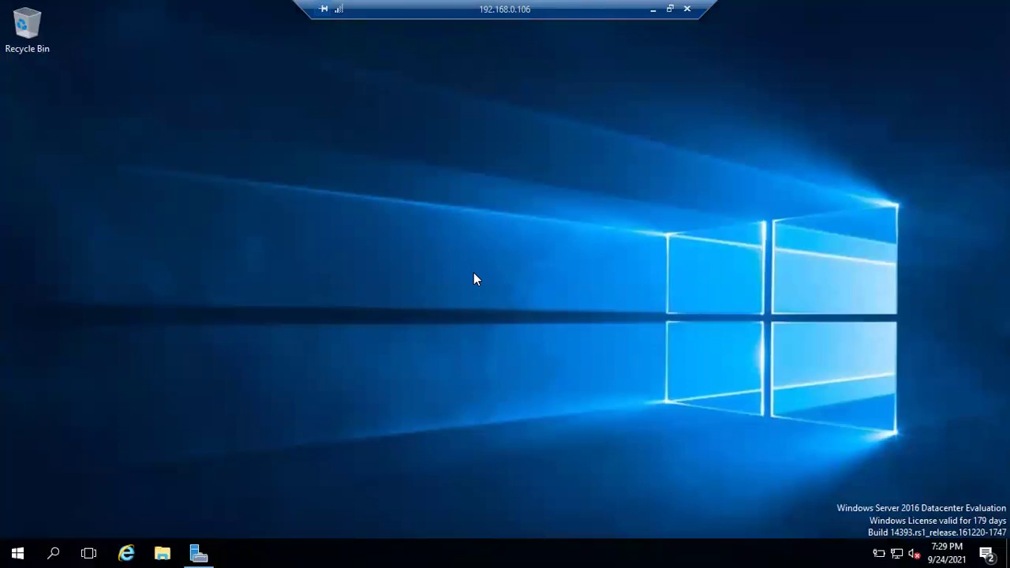
drag(411, 9, 152, 10)
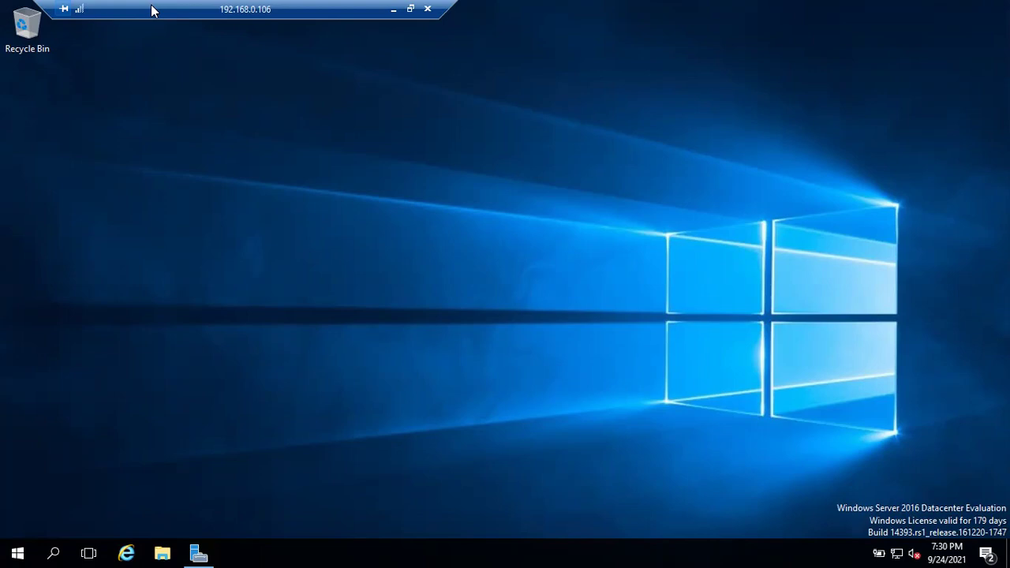
Try to log off the remote server by running the logoff command from the Run dialog.
key(super+r)
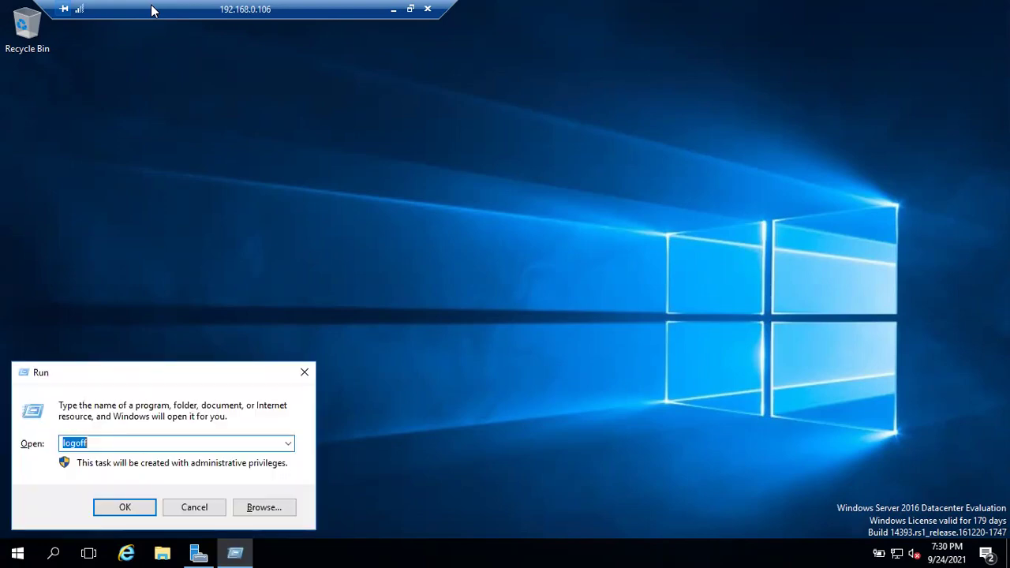
key(BackSpace)
text(logoff)
key(Return)
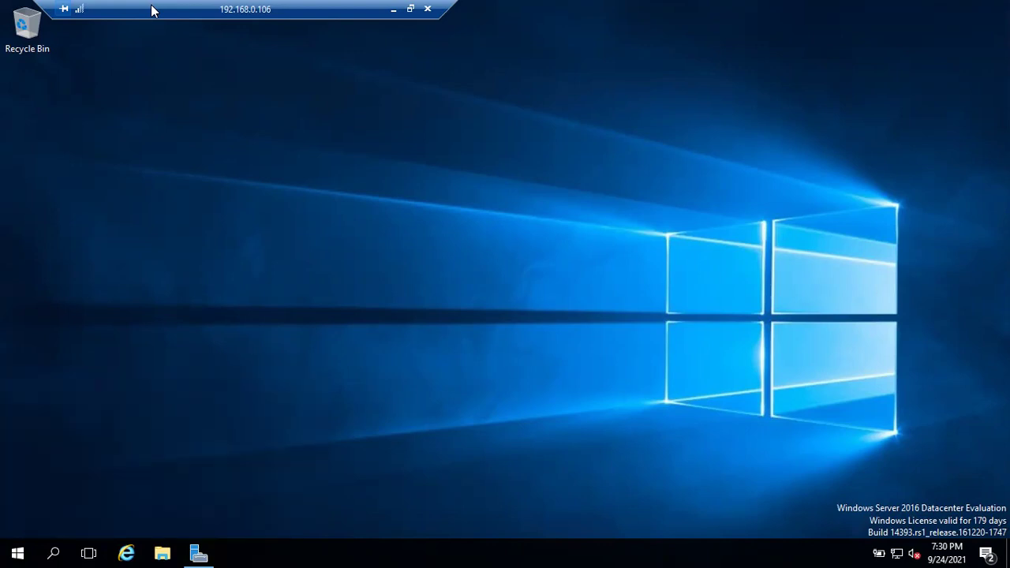
Log off the remote session by finding and running logoff through the remote server's Start search.
key(super)
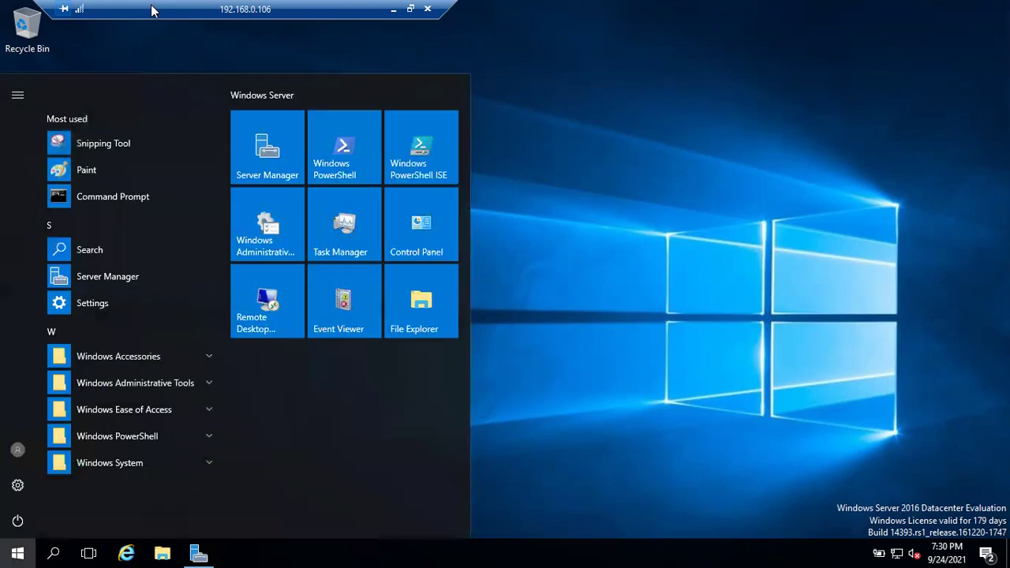
text(logoff)
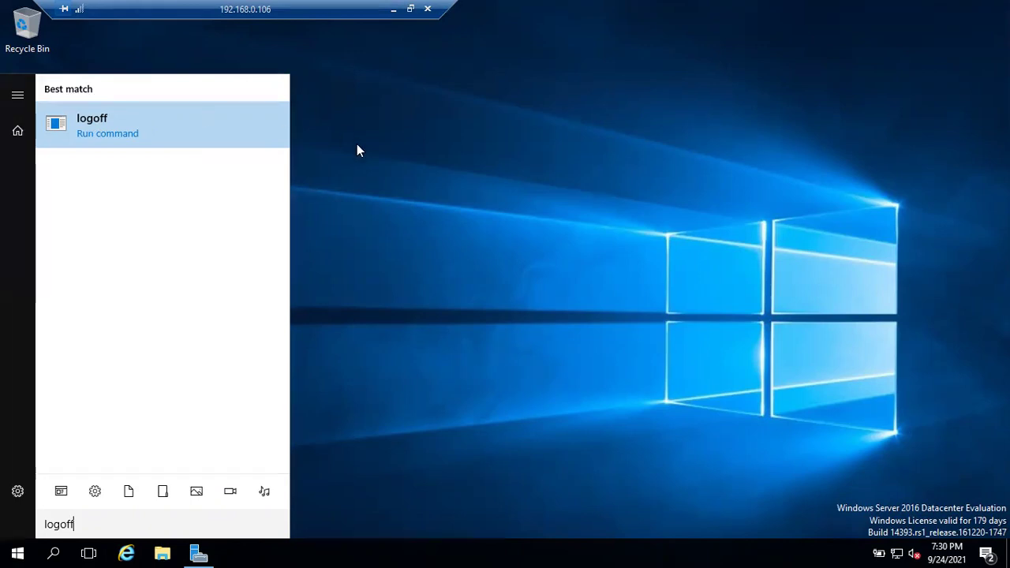
click(199, 131)
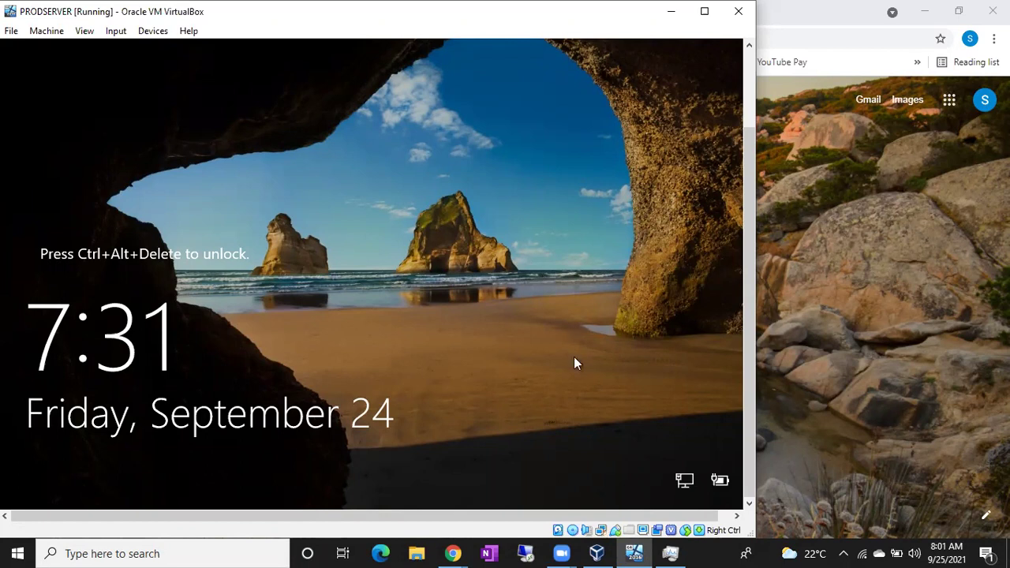
Reconnect to 192.168.0.106 through Remote Desktop Connection, enter the Administrator account password, and accept the certificate warning.
click(527, 553)
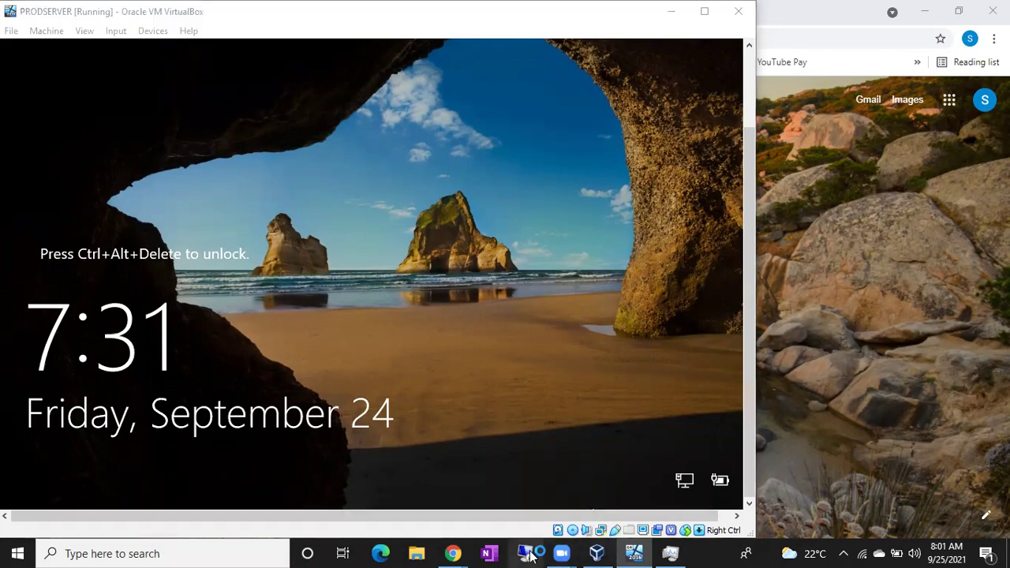
click(561, 259)
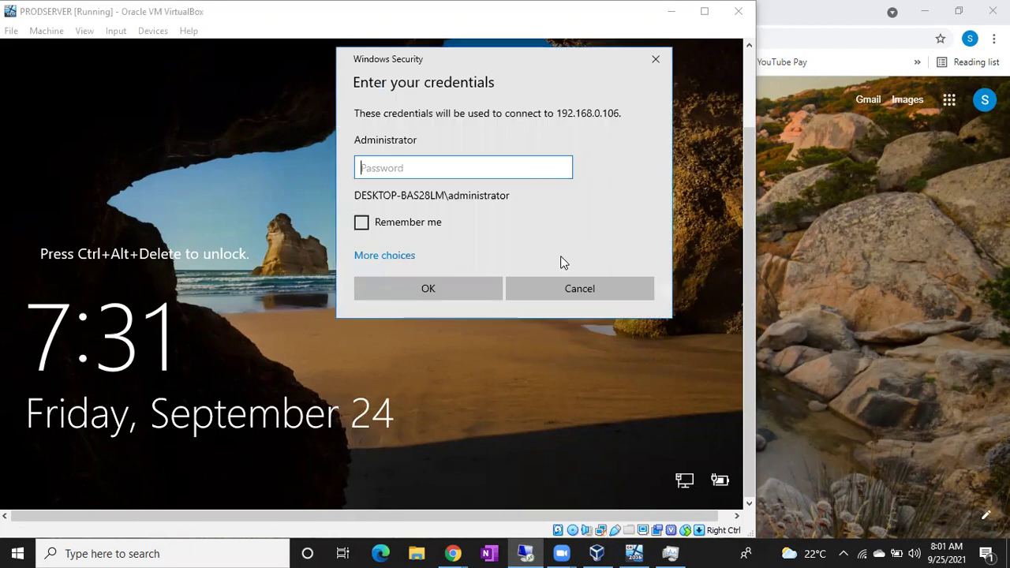
text(************)
key(Return)
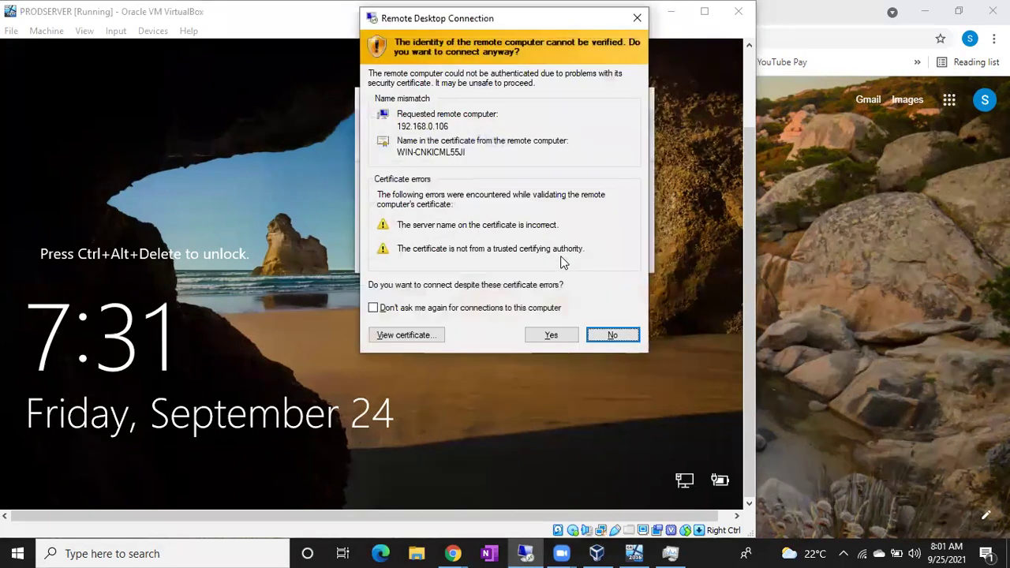
click(562, 335)
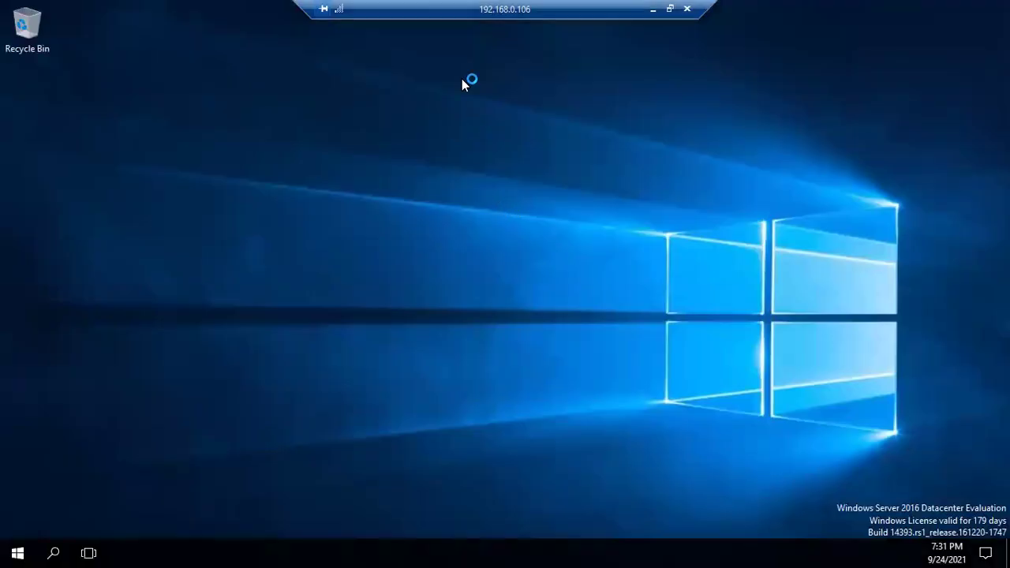
Minimize Server Manager, then switch the remote session to a window and back to full screen.
drag(451, 8, 275, 8)
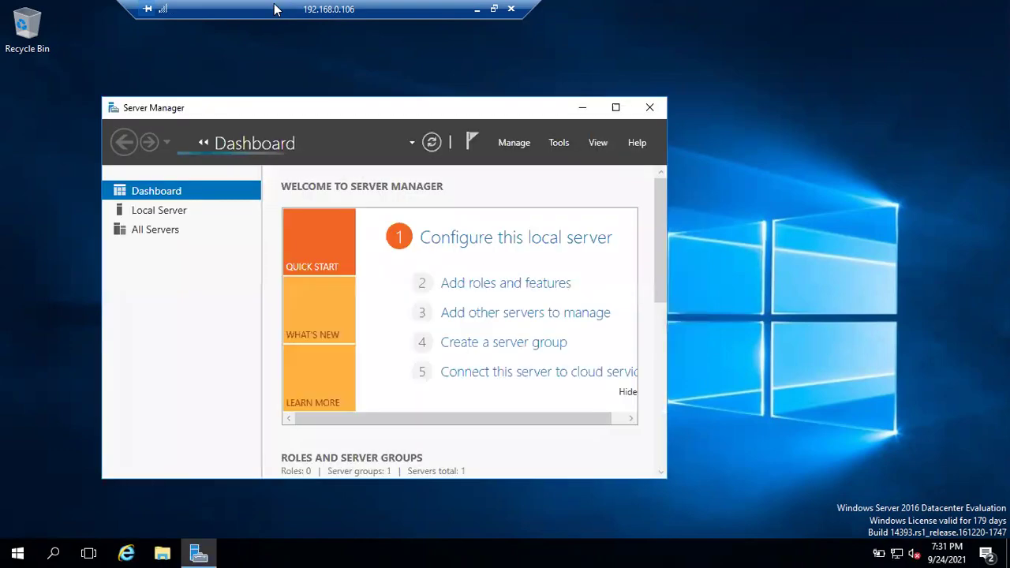
click(583, 107)
drag(256, 10, 207, 34)
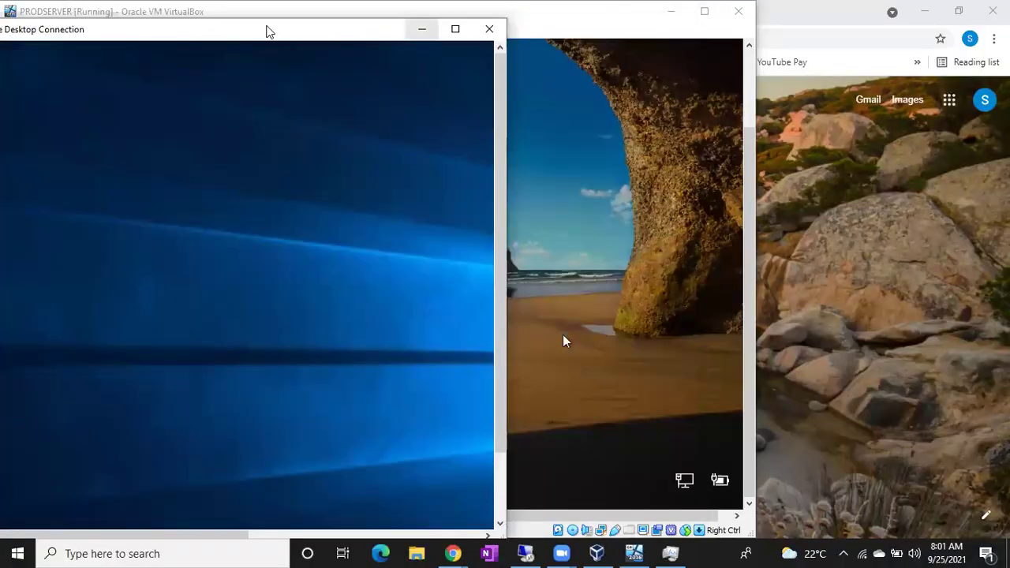
double_click(267, 29)
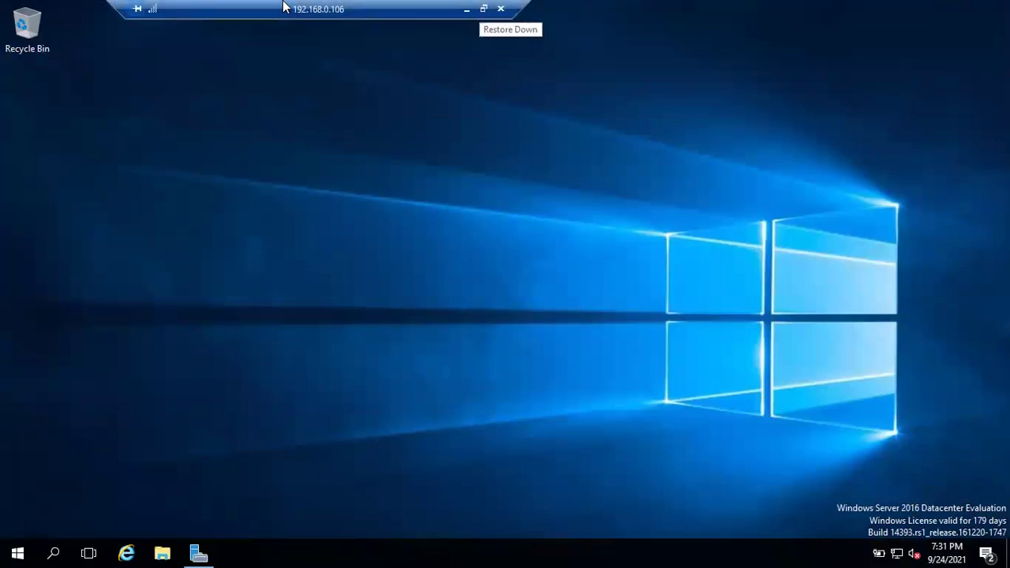
mouse_move(284, 6)
mouse_down()
mouse_move(215, 6)
mouse_move(283, 6)
mouse_up()
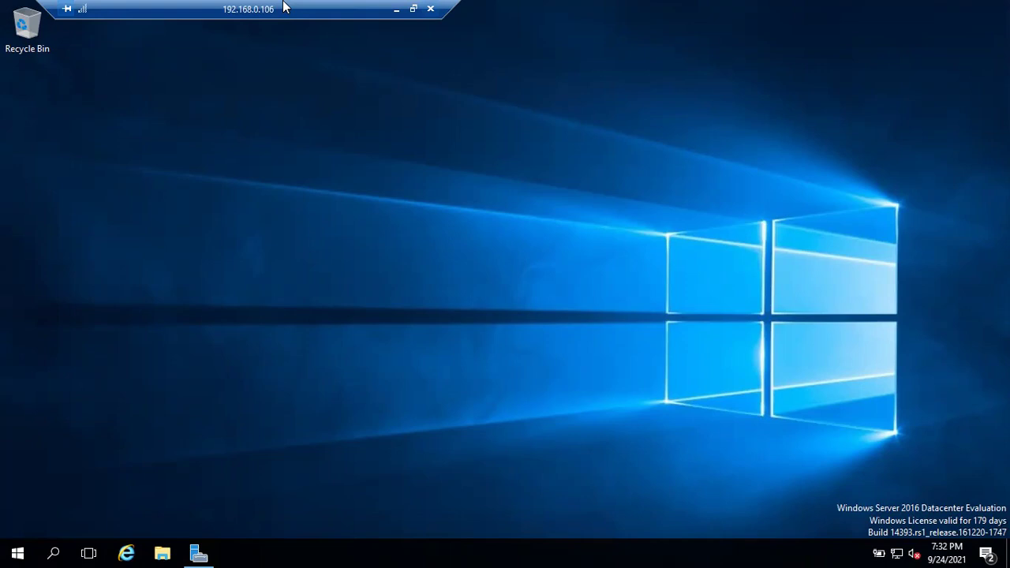
Disconnect the remote session with 192.168.0.106 without logging off and confirm the disconnection.
click(430, 9)
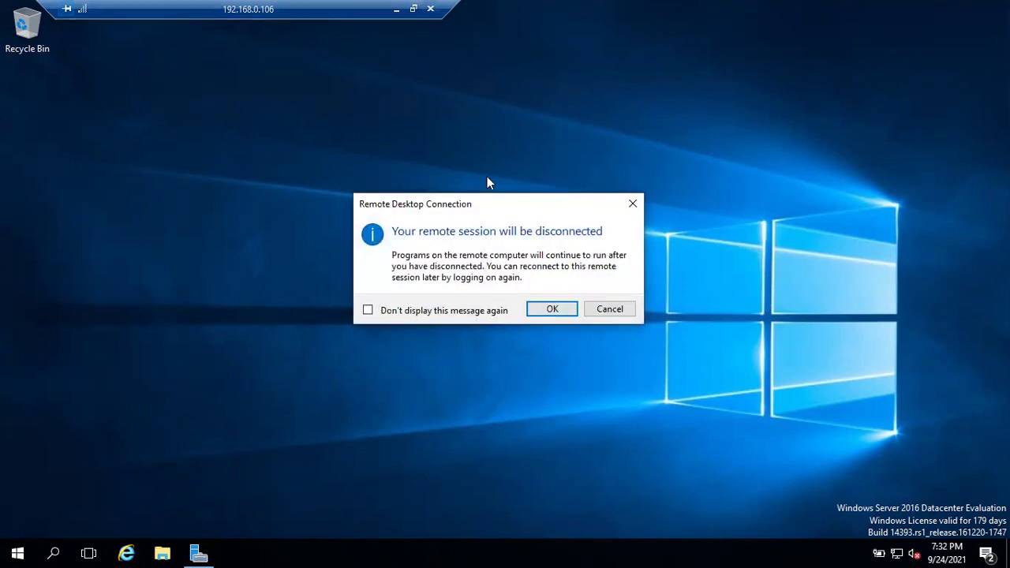
click(555, 309)
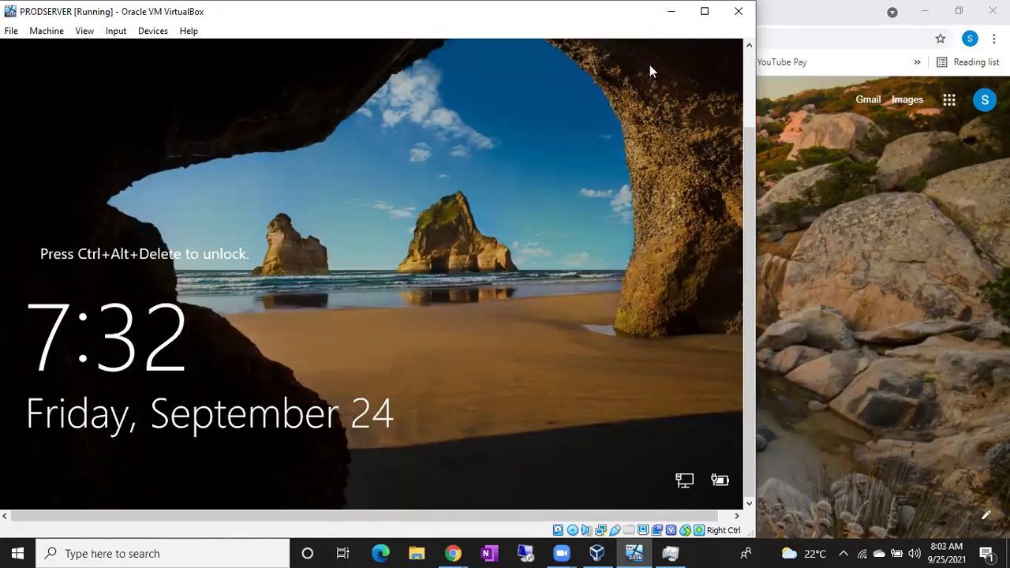
Start unlocking the PRODSERVER virtual machine from its lock screen.
key(ctrl+alt+Delete)
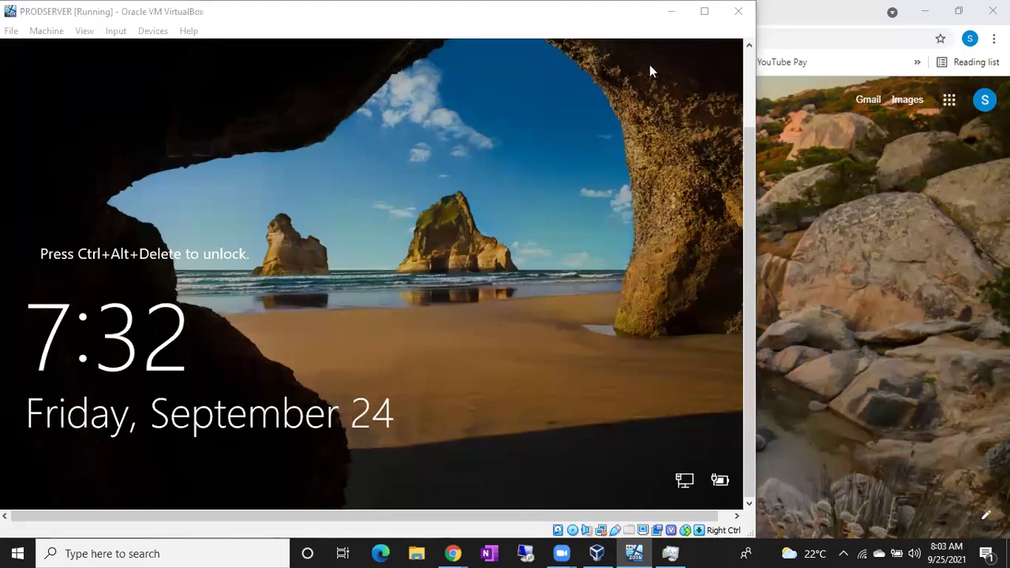